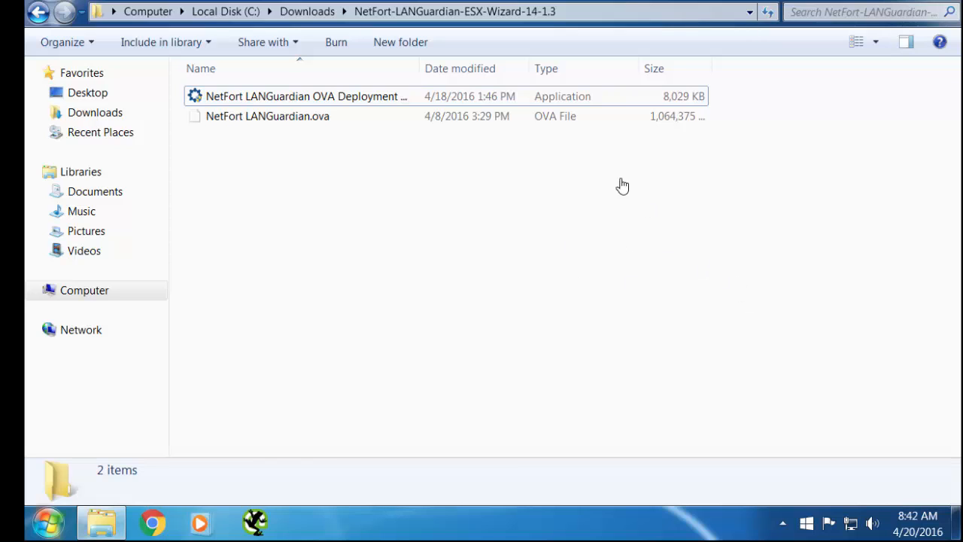
Step: Launch the NetFort LANGuardian OVA Deployment wizard and allow it to make changes to the computer
click(312, 100)
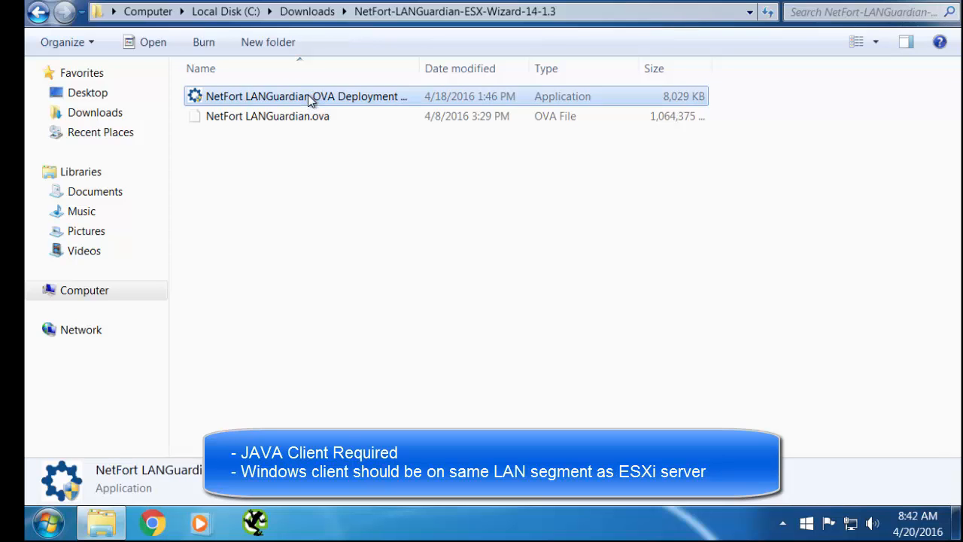
double_click(253, 96)
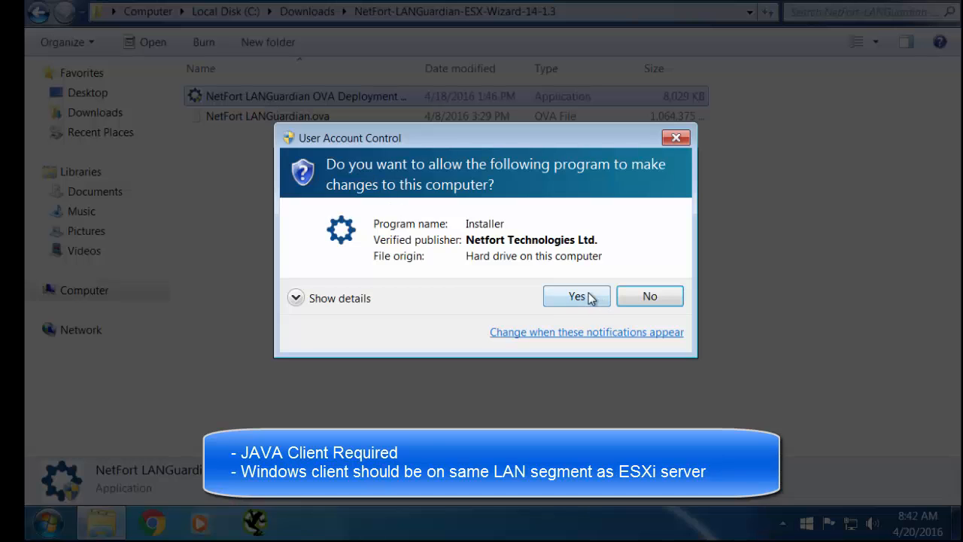
click(589, 294)
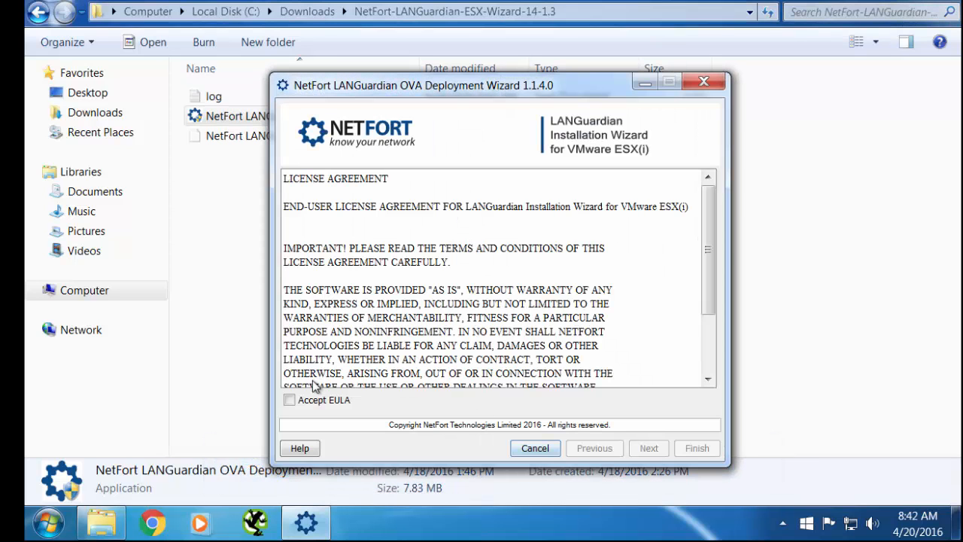
Step: Accept the wizard's EULA and continue past the welcome page to the ESX server credentials
click(314, 402)
click(648, 448)
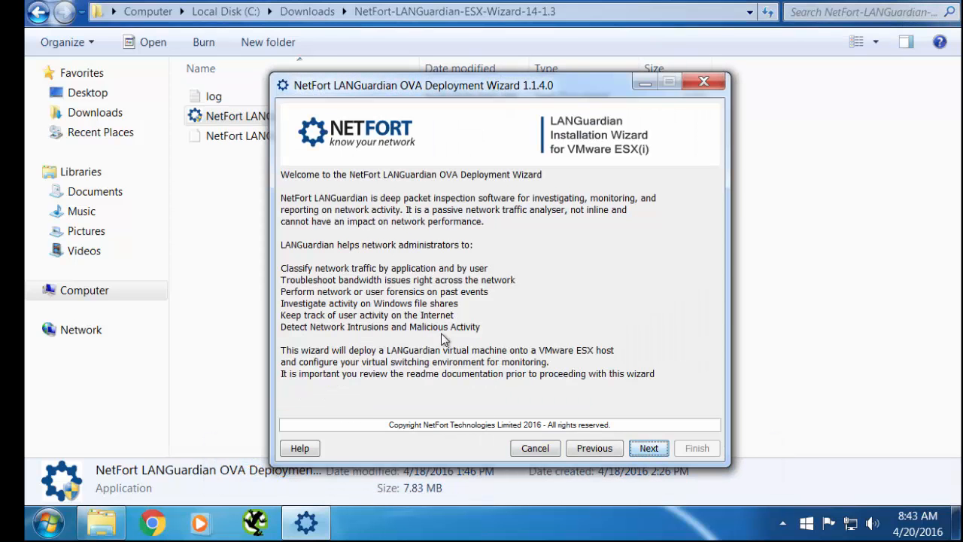
click(652, 448)
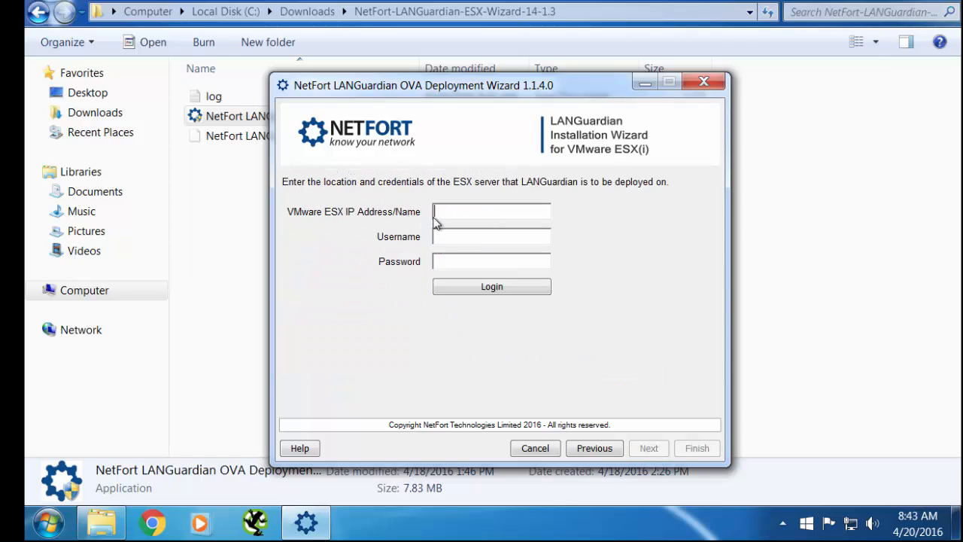
Step: Log in to the ESX server at 10.1.1.111 as root with the account password and continue
text(10.1**********)
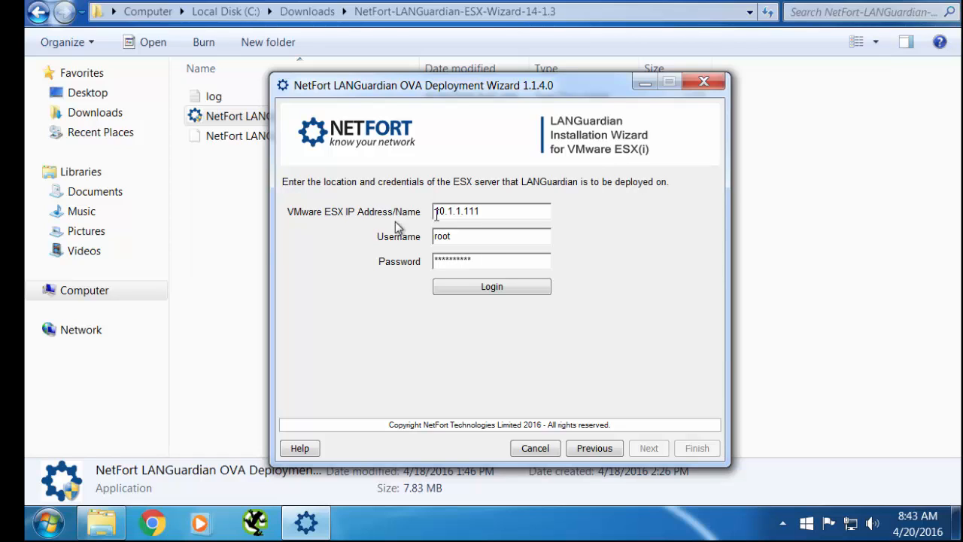
click(468, 285)
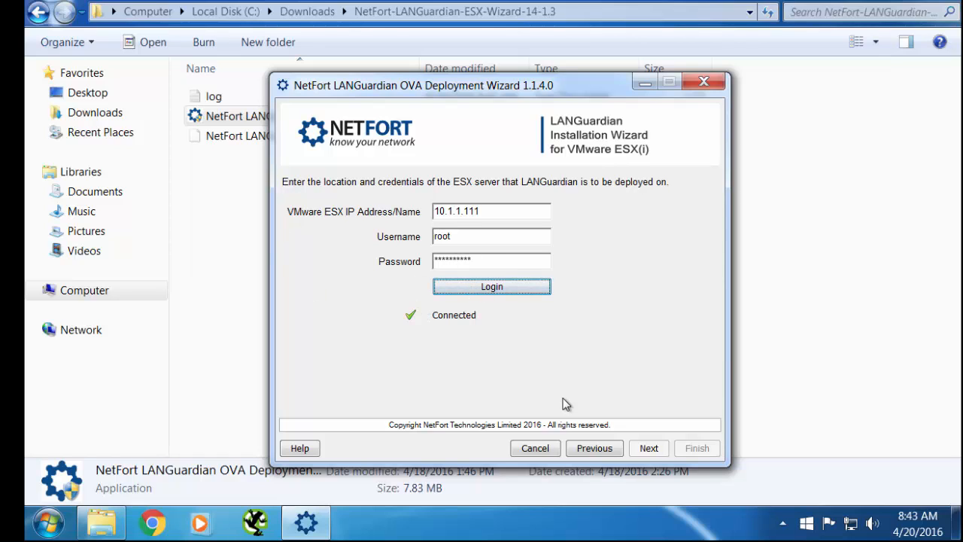
click(646, 449)
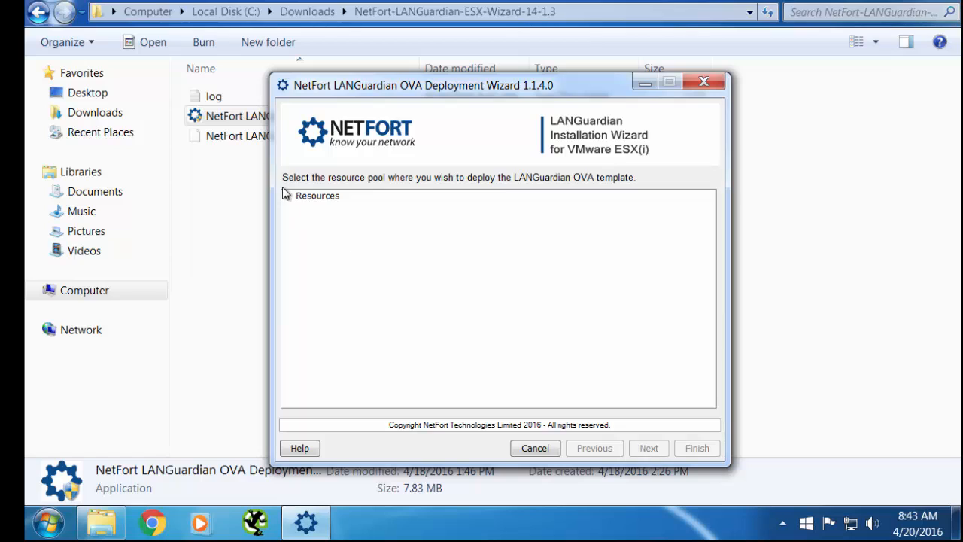
Step: Choose the Resources pool and datastore1 as the deployment location for the LANGuardian template
click(317, 200)
click(649, 447)
click(325, 217)
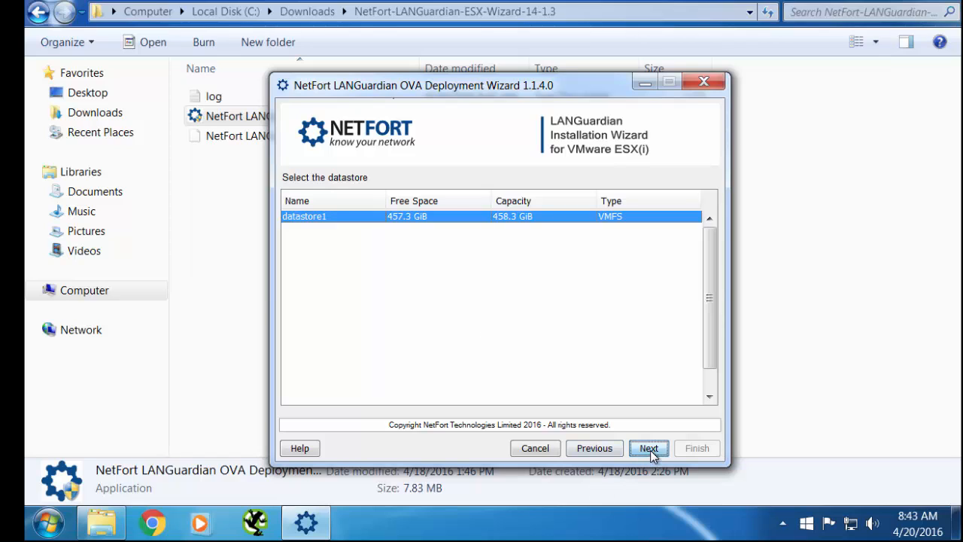
click(648, 449)
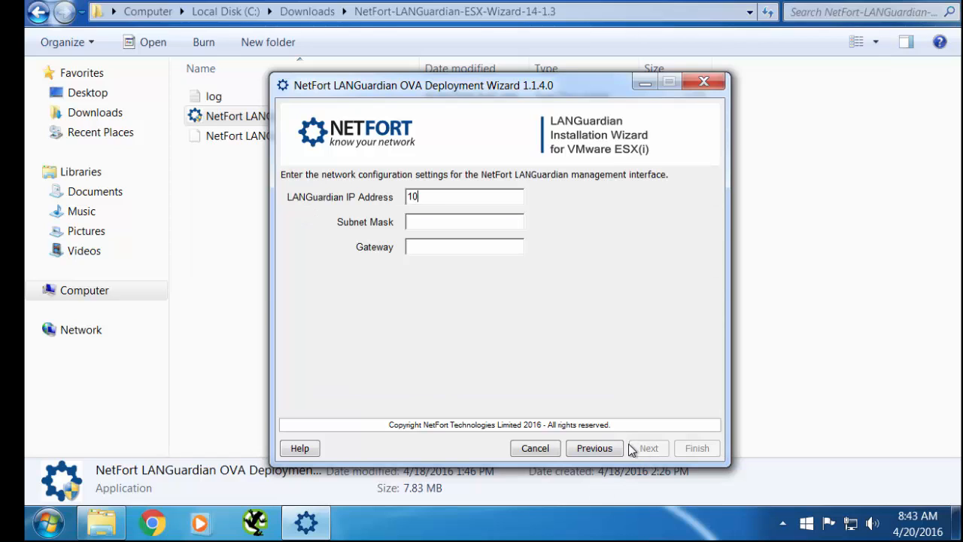
Step: Configure the management interface with IP address 10.1.1.202, subnet mask 255.255.255.0 and gateway 10.1.1.1
text(10.1.1.202)
key(Tab)
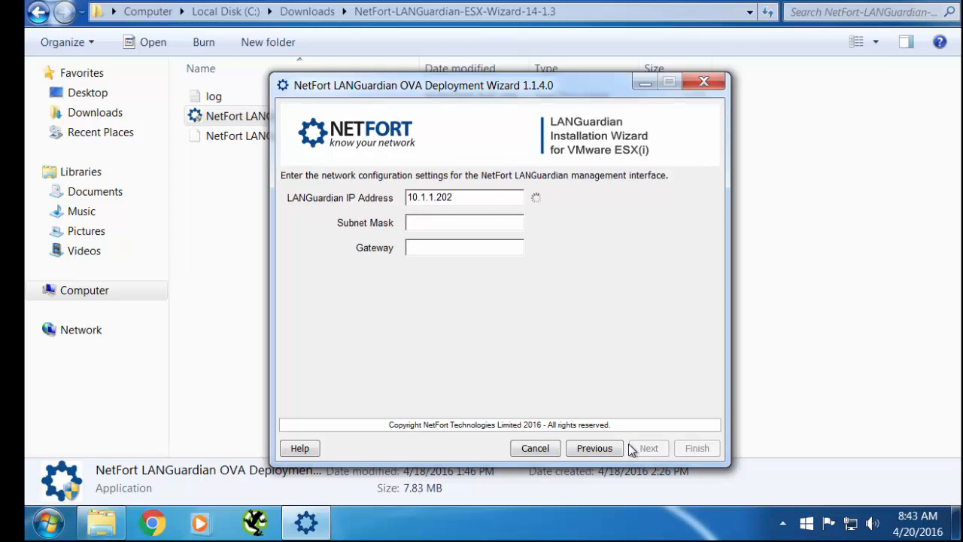
text(255.255.)
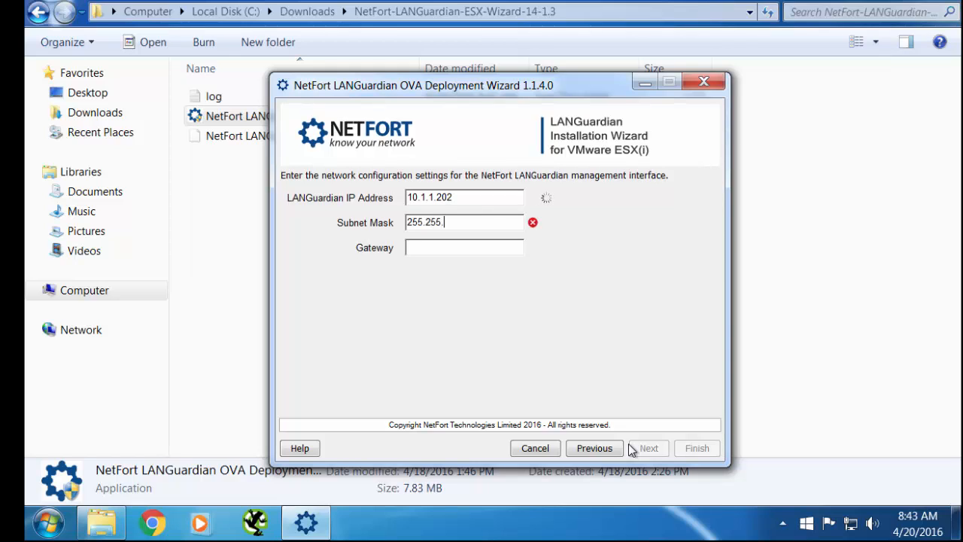
text(255.0)
key(Tab)
text(10.1.1.1)
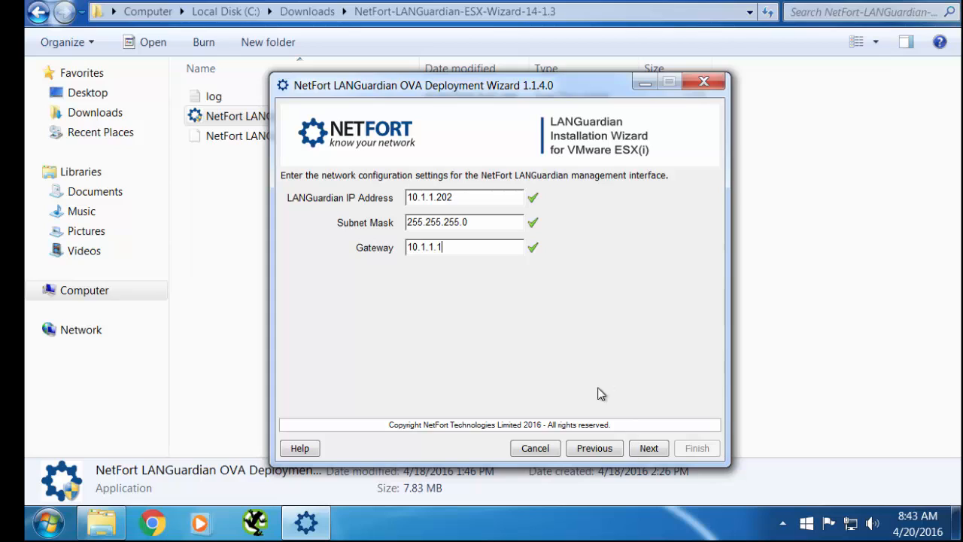
click(656, 448)
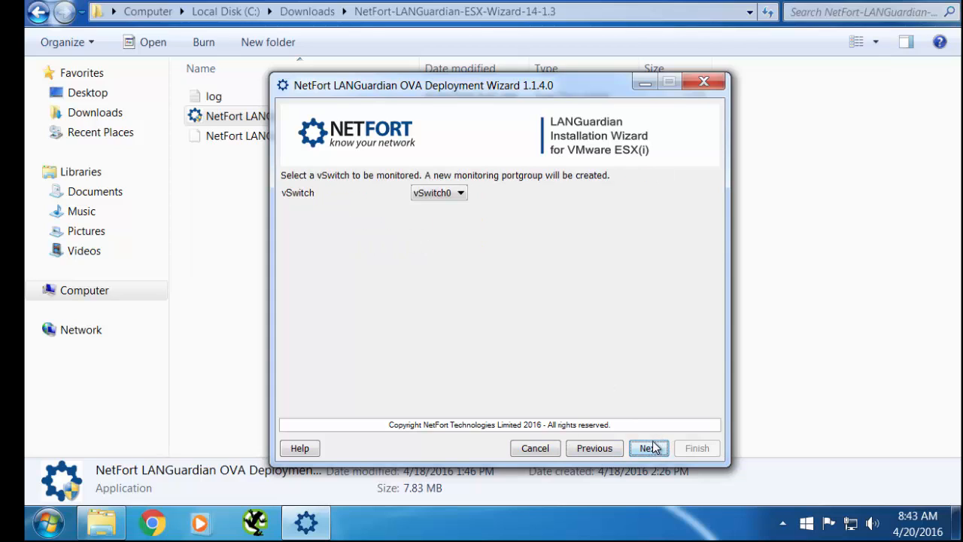
Step: Keep vSwitch0 as the monitored vSwitch and start the deployment from the settings review
click(435, 194)
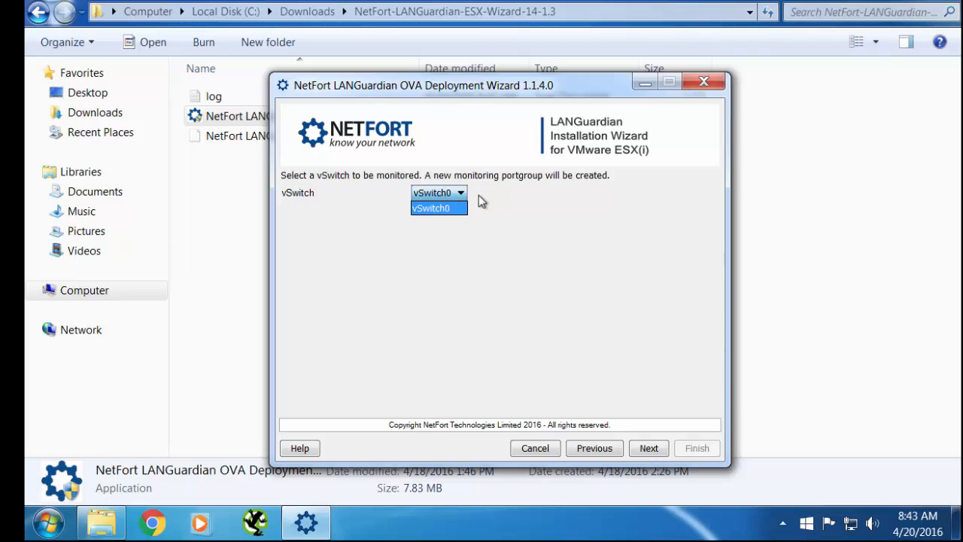
click(478, 197)
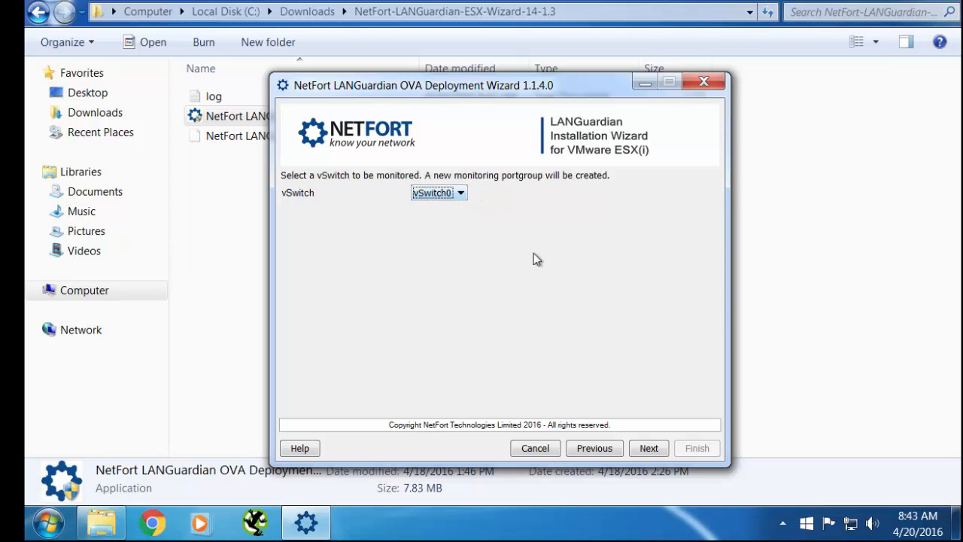
click(655, 448)
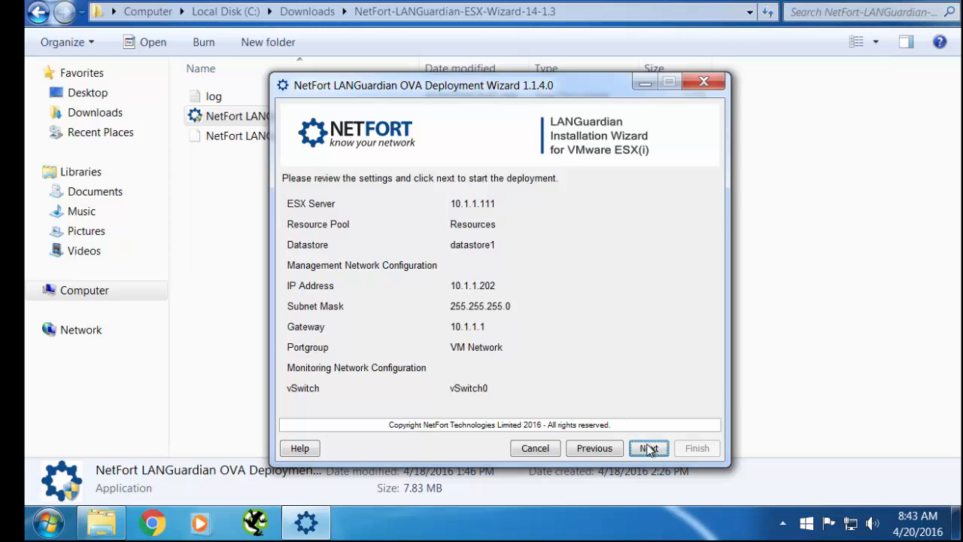
click(648, 449)
Step: Check the deployment's progress in vSphere Client and view the NetFort LANGuardian virtual machine
click(317, 232)
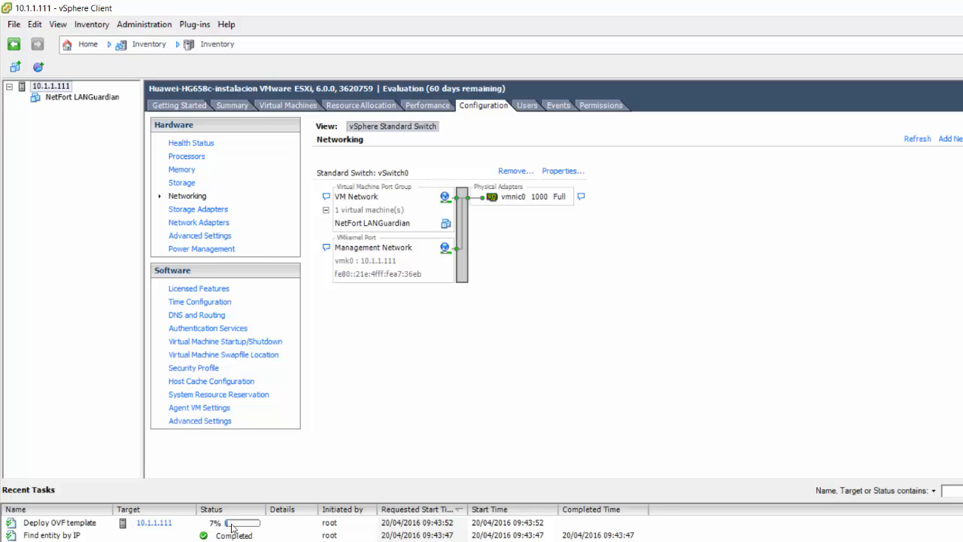
click(64, 100)
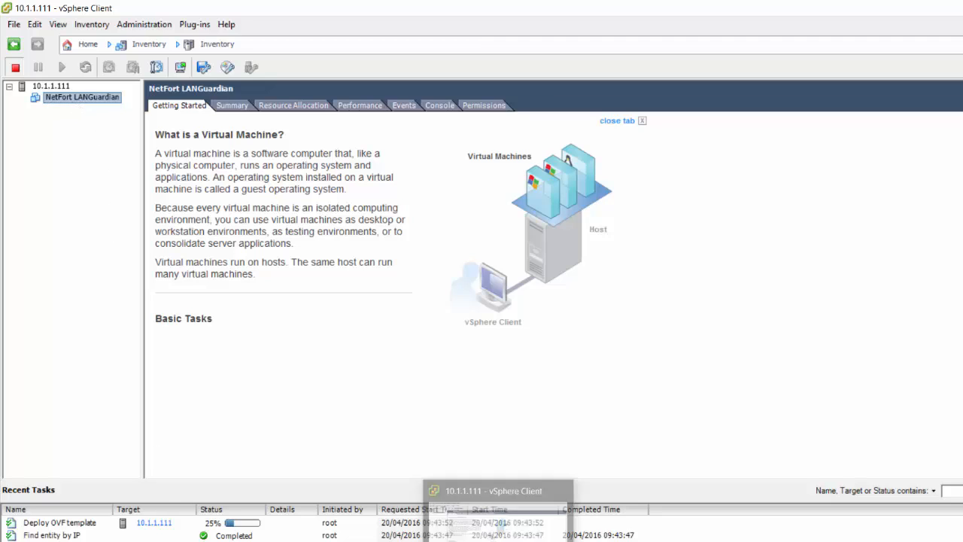
click(501, 541)
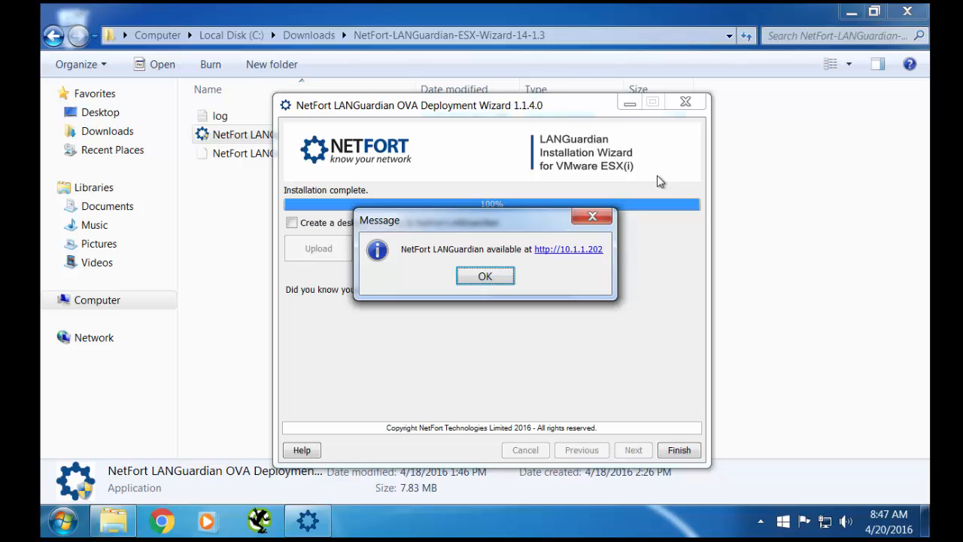
click(587, 251)
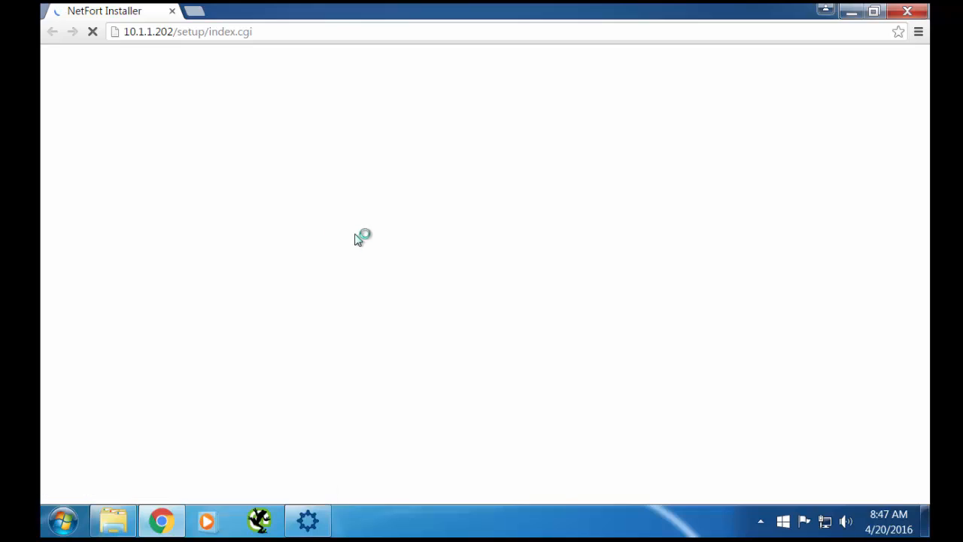
scroll(510, 271, down, 3)
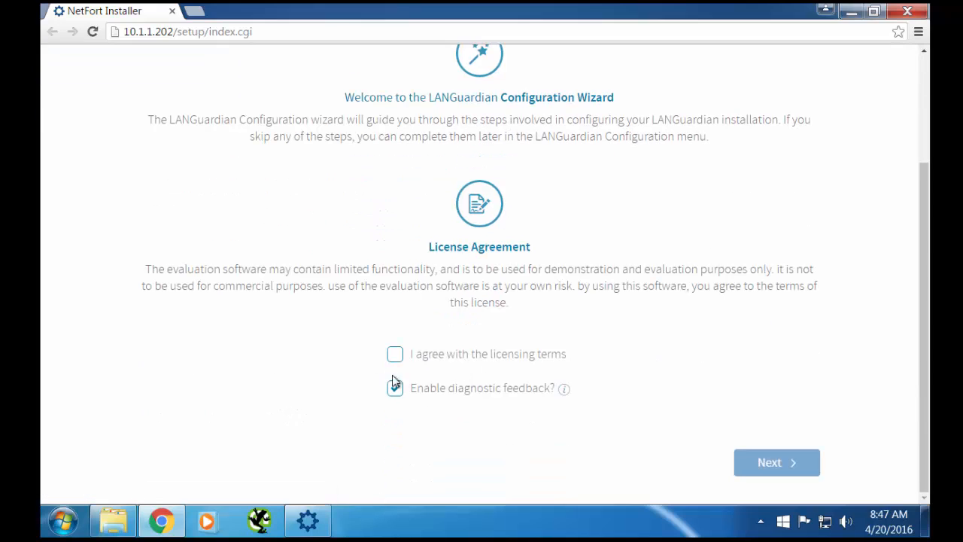
click(396, 358)
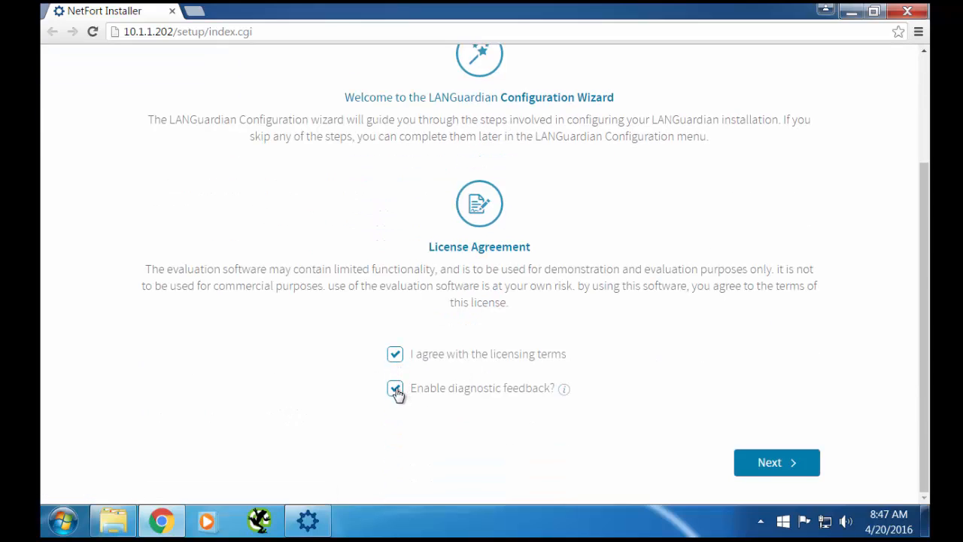
click(806, 469)
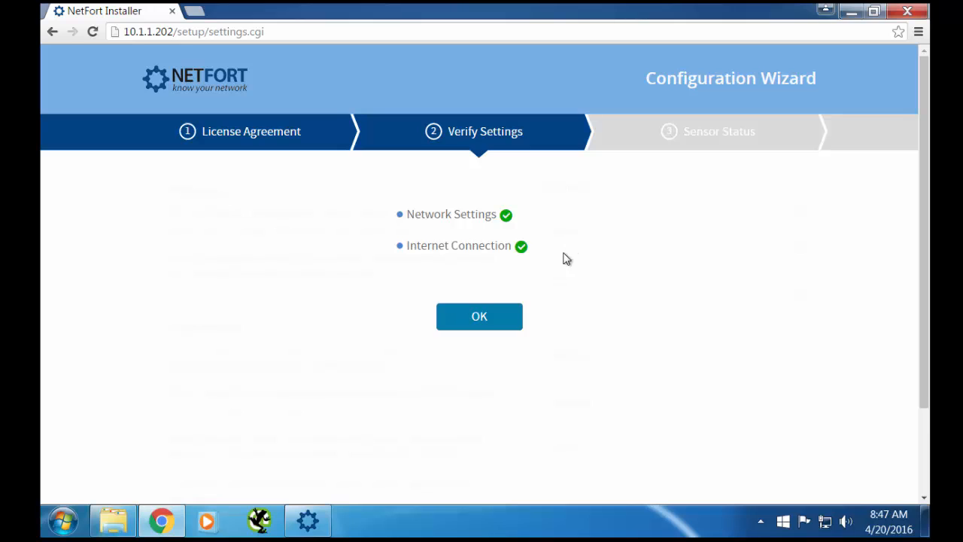
Step: Accept the verified network settings without a proxy and finish the configuration wizard after checking the Sensor 1 traffic
click(488, 324)
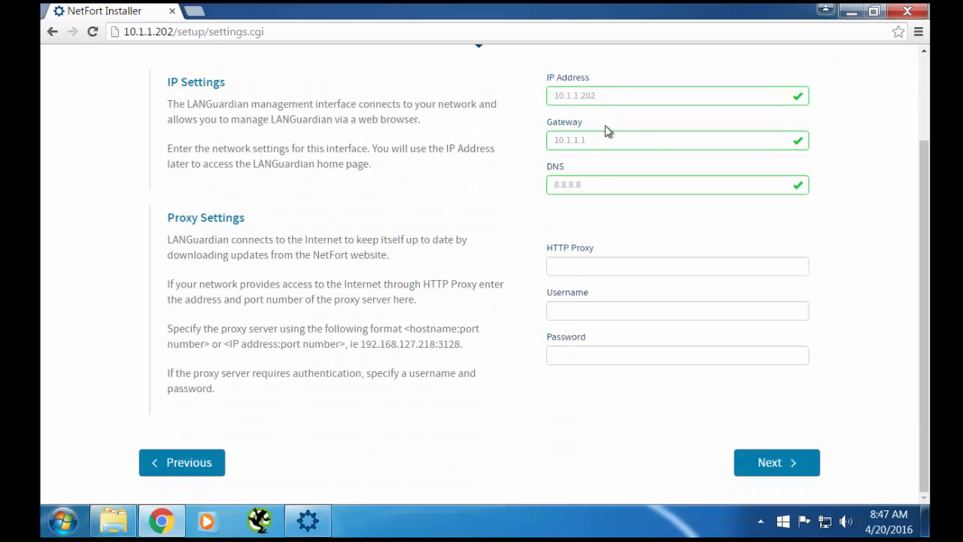
click(764, 463)
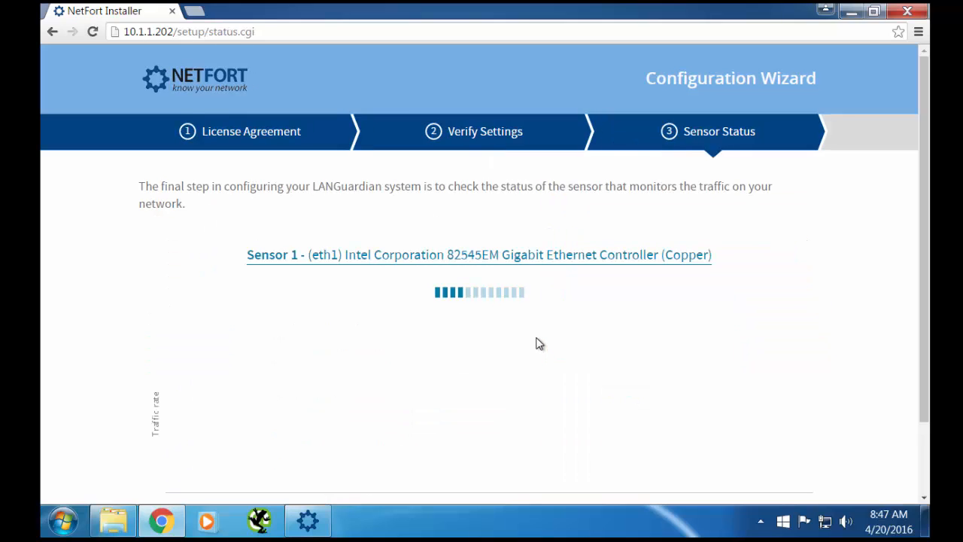
scroll(539, 342, down, 1)
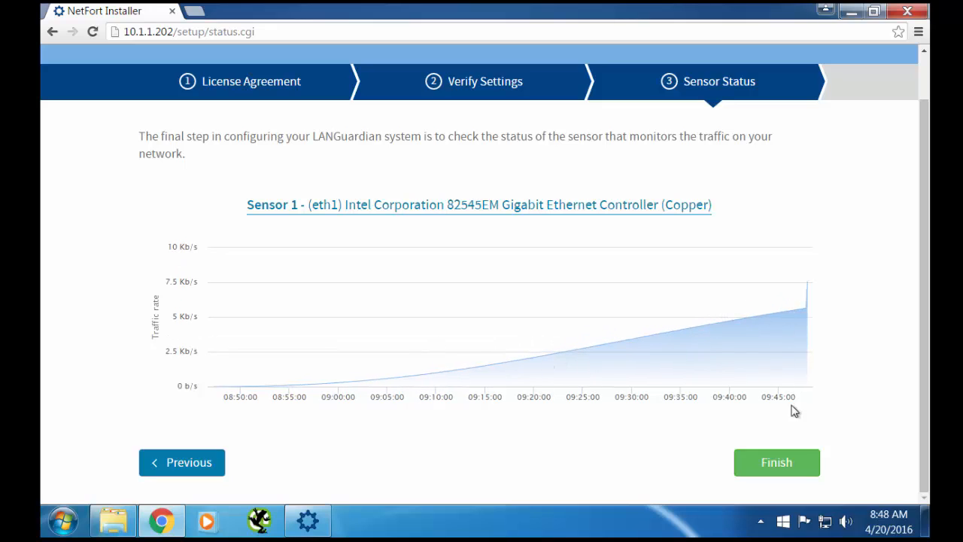
click(788, 469)
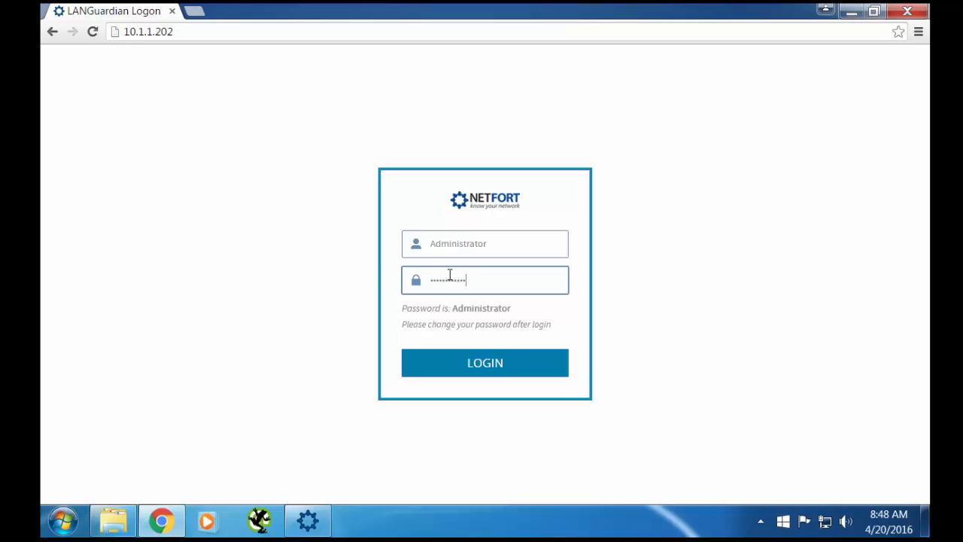
Step: Log in to LANGuardian with the administrator account's password and let the browser save it
text(r)
click(499, 371)
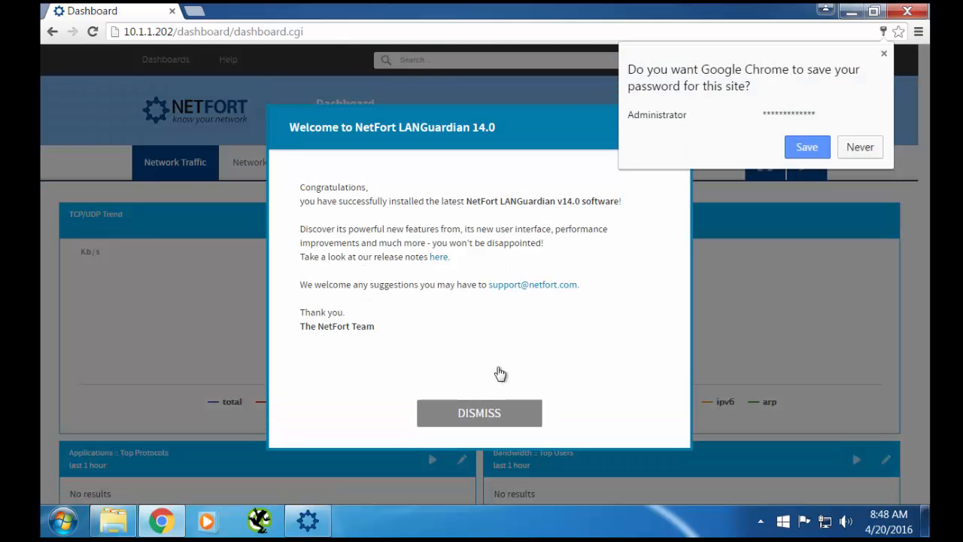
click(818, 154)
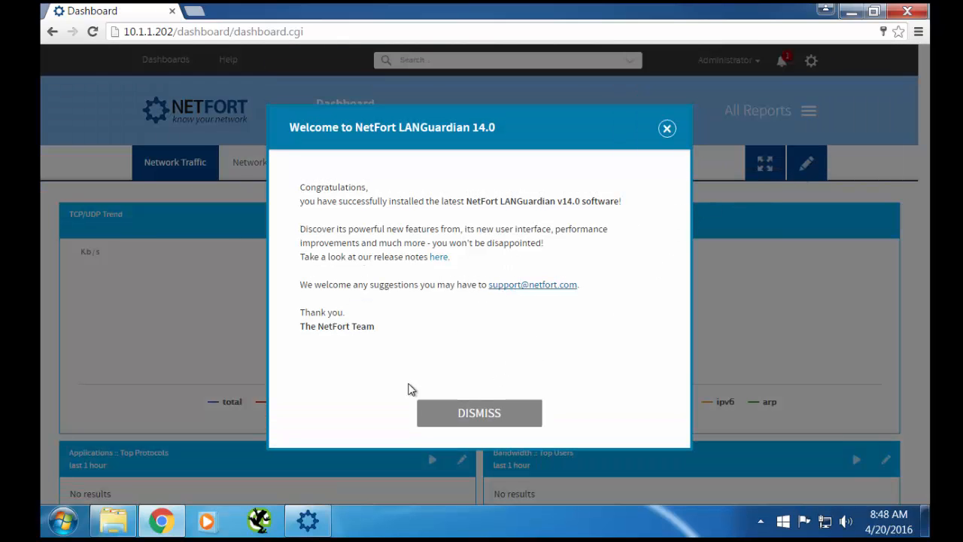
Step: Dismiss the welcome message and look through the reports on the Network Traffic dashboard
click(475, 415)
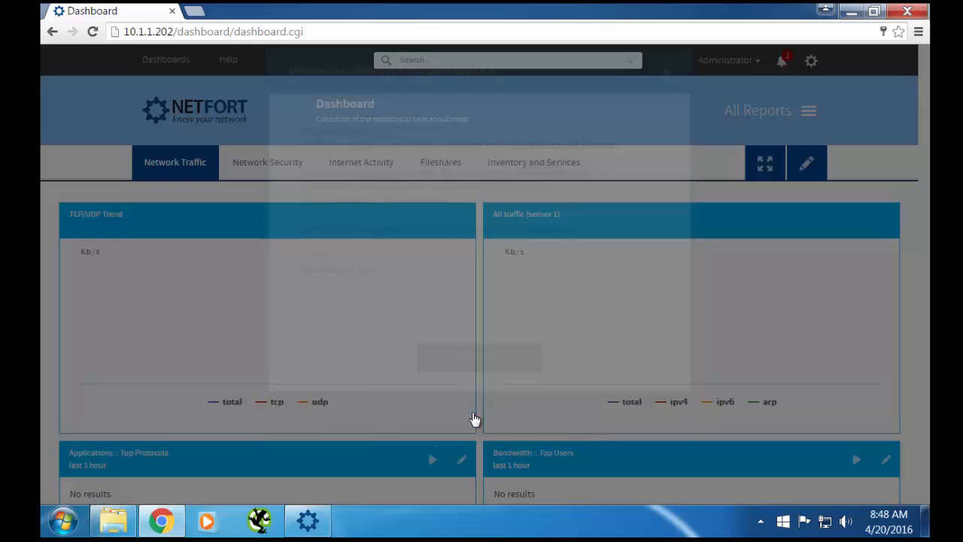
scroll(479, 394, down, 4)
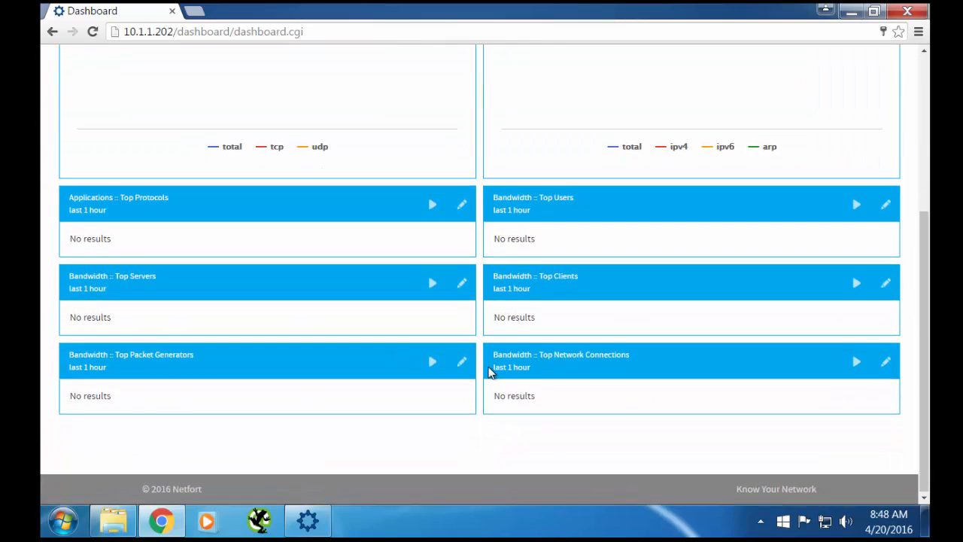
scroll(490, 368, up, 5)
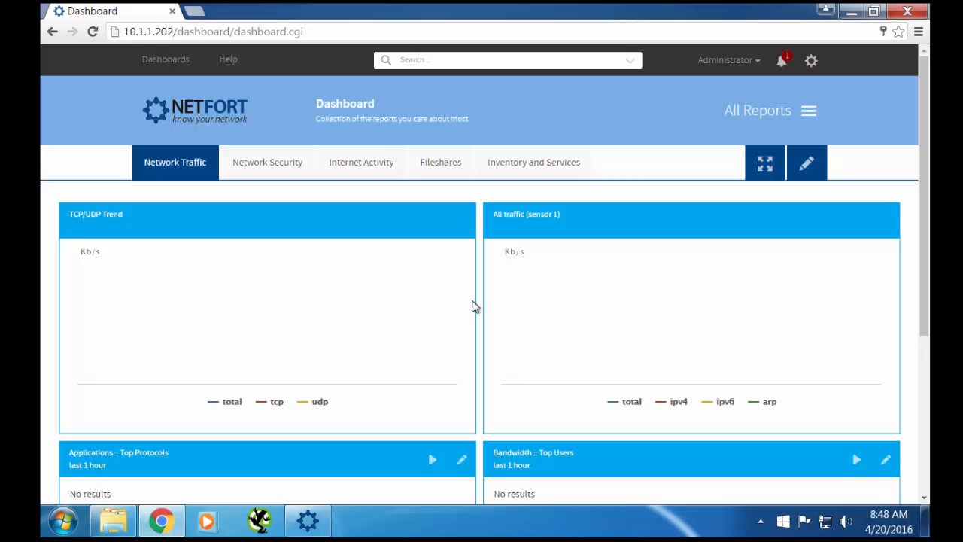
scroll(474, 306, down, 3)
scroll(473, 306, up, 3)
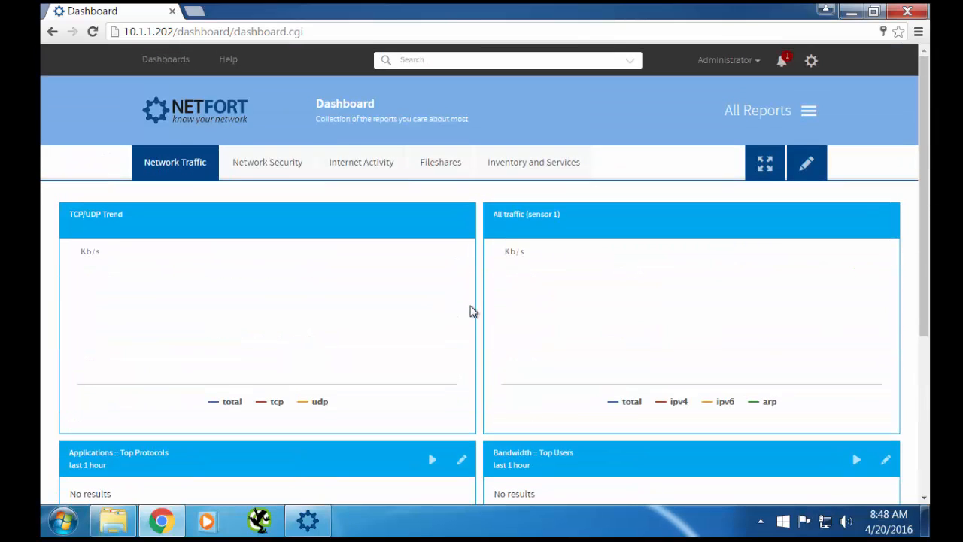